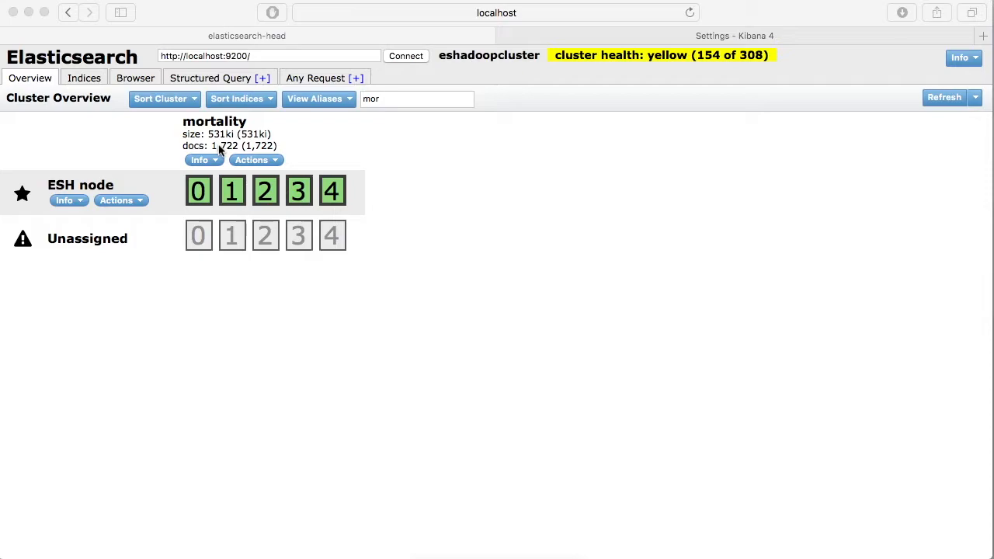
- Browse the records of the mortality index and examine fields such as date, country_killed, organization, nationality, medium, job and coverage
left_click(133, 78)
left_click(134, 78)
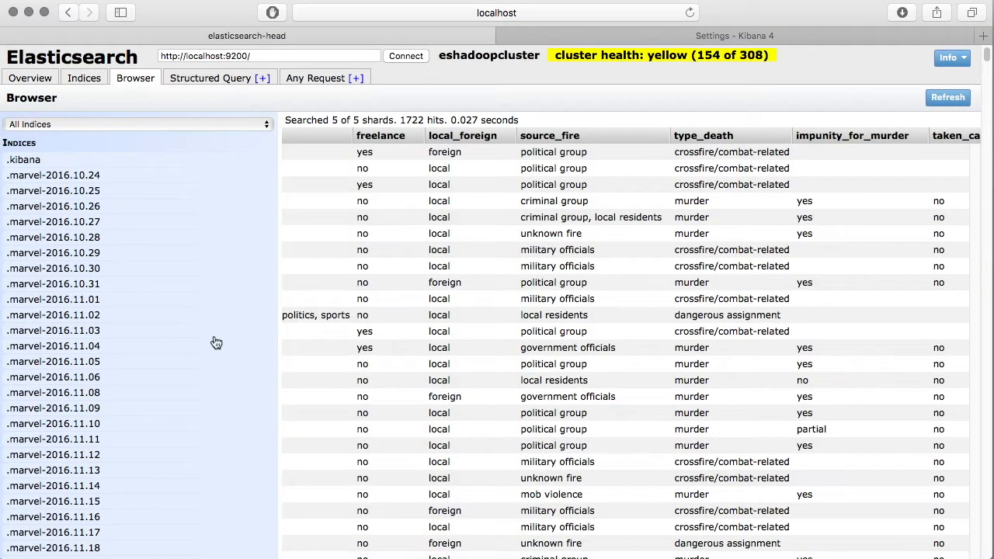
scroll(191, 384, "down", 10)
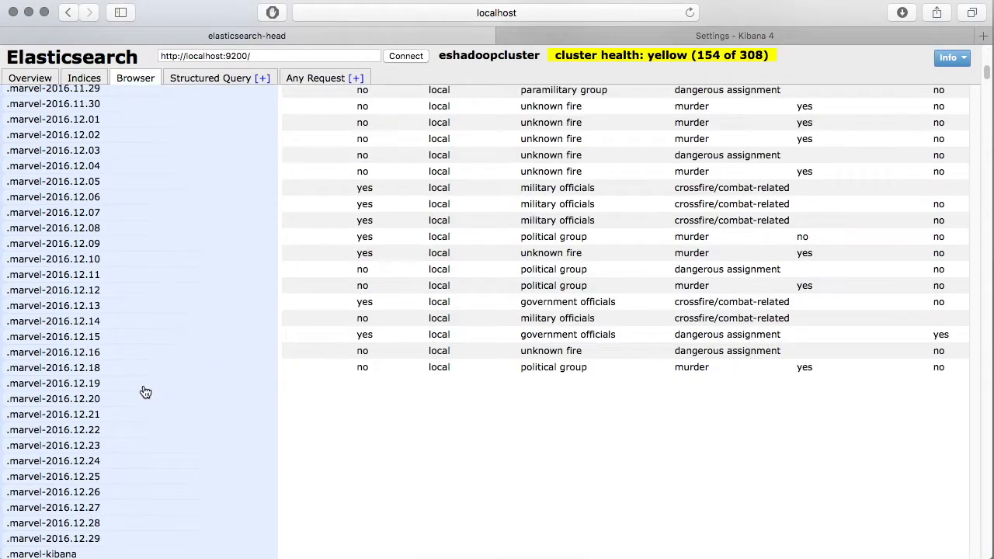
scroll(143, 393, "down", 5)
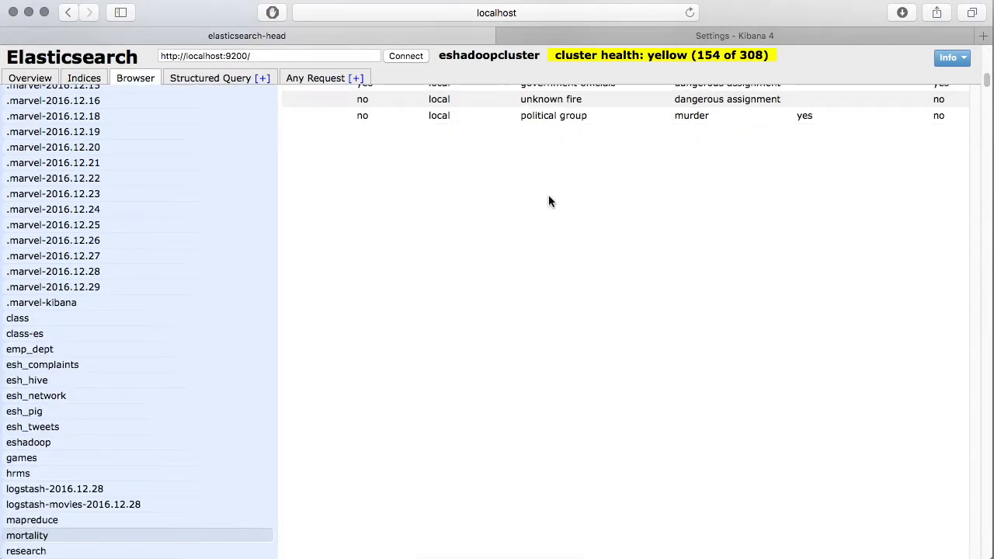
scroll(536, 211, "up", 15)
scroll(481, 313, "left", 15)
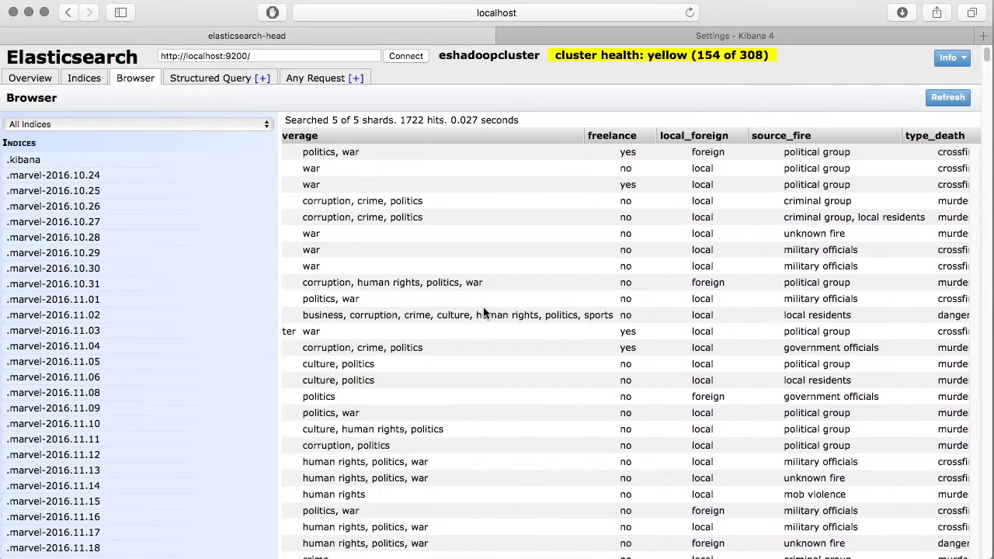
scroll(483, 312, "left", 15)
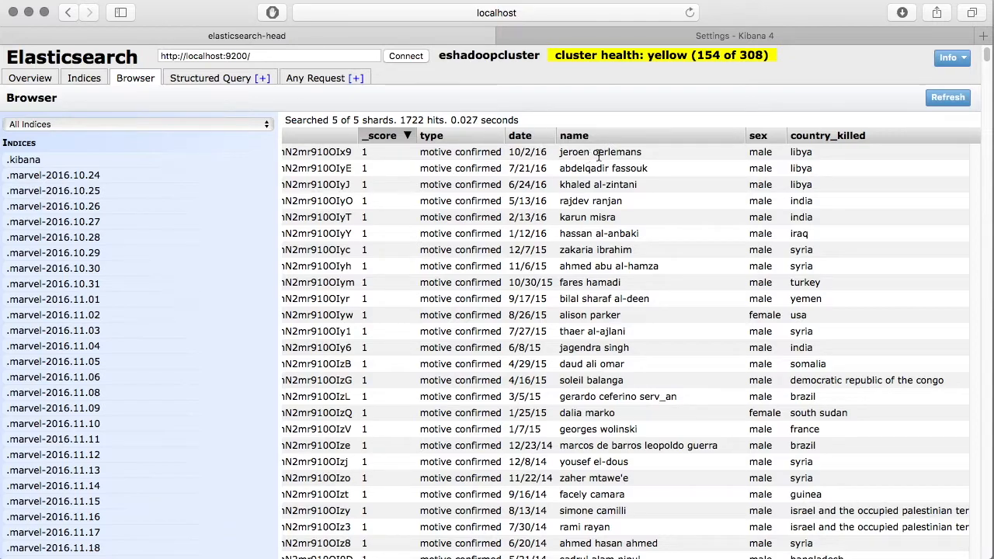
scroll(599, 155, "right", 6)
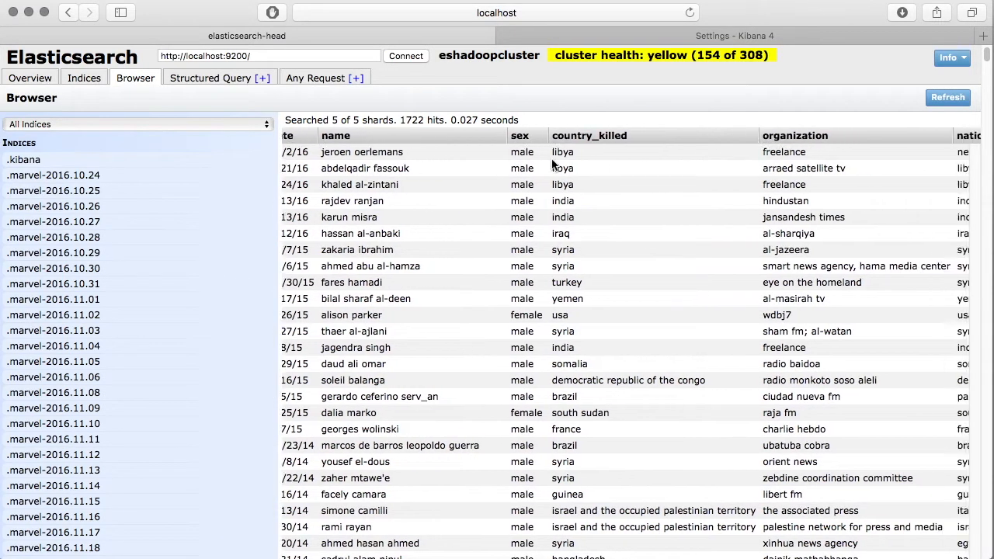
scroll(574, 163, "right", 2)
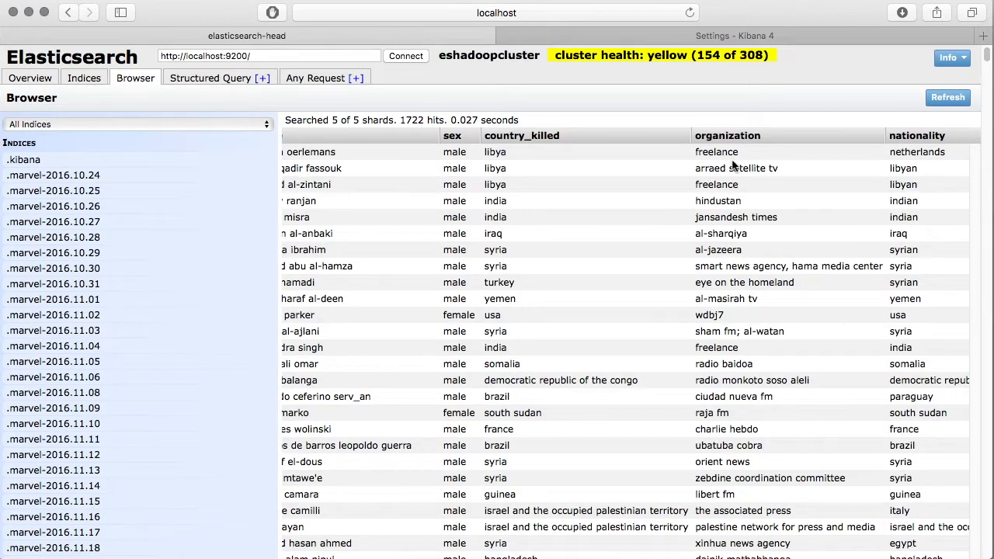
scroll(732, 166, "right", 3)
scroll(734, 163, "right", 5)
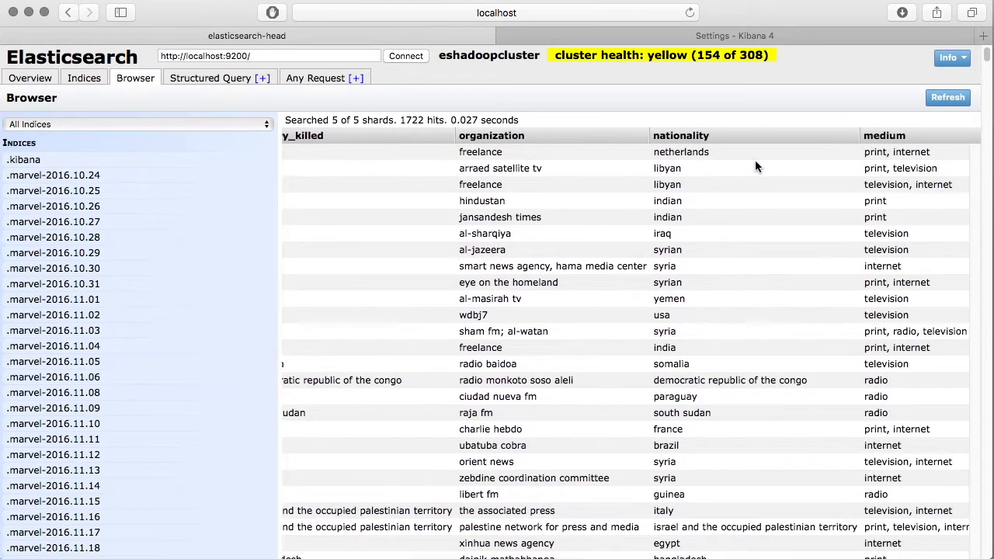
scroll(749, 166, "right", 12)
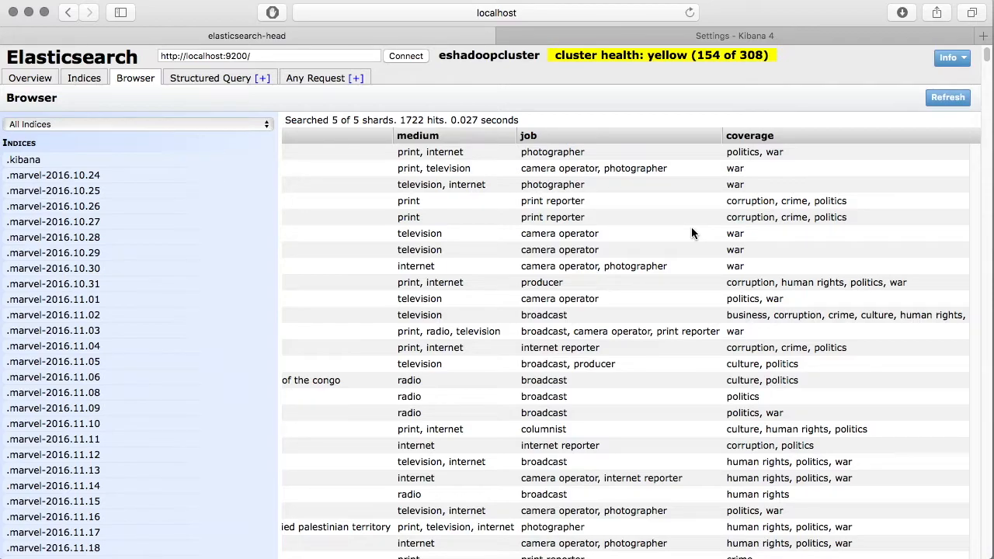
- Switch to Kibana and create a time-based index pattern named mortality with date as its time field
left_click(773, 35)
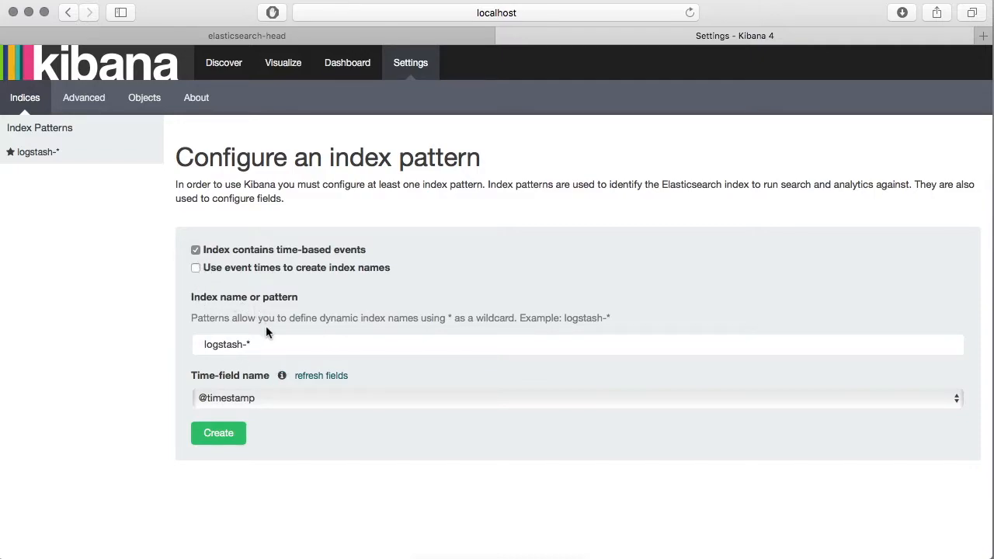
left_click_drag(262, 344, 202, 344)
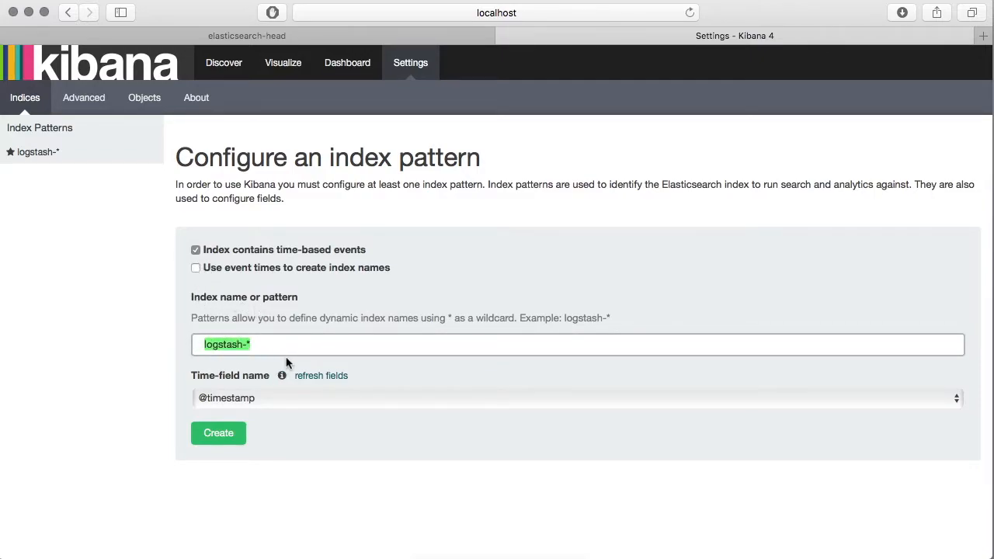
type("mo")
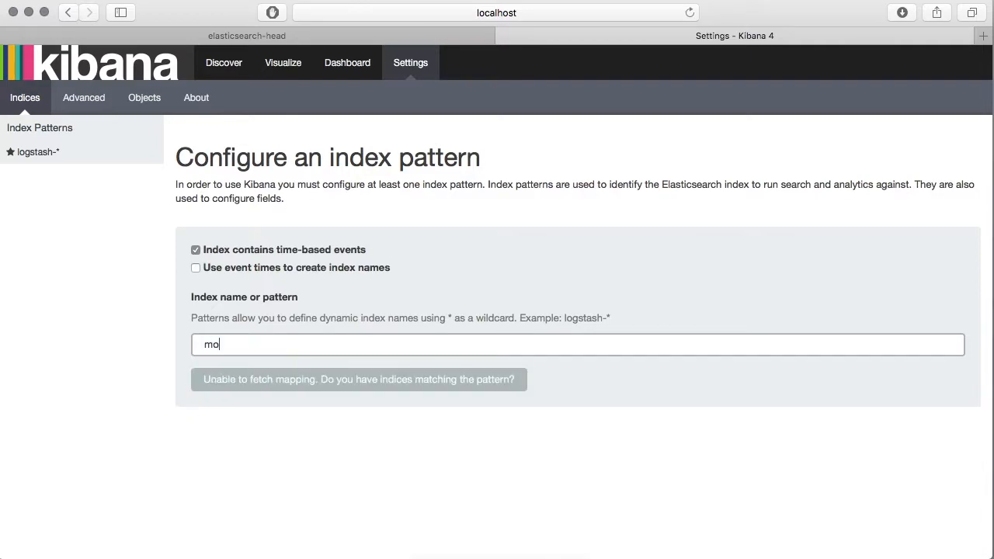
type("rtality")
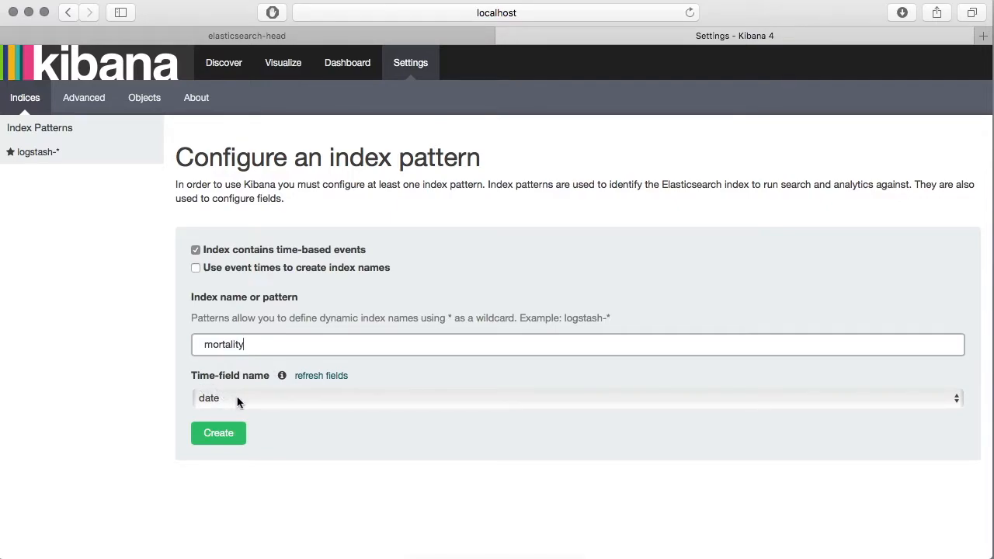
left_click(266, 400)
left_click(291, 402)
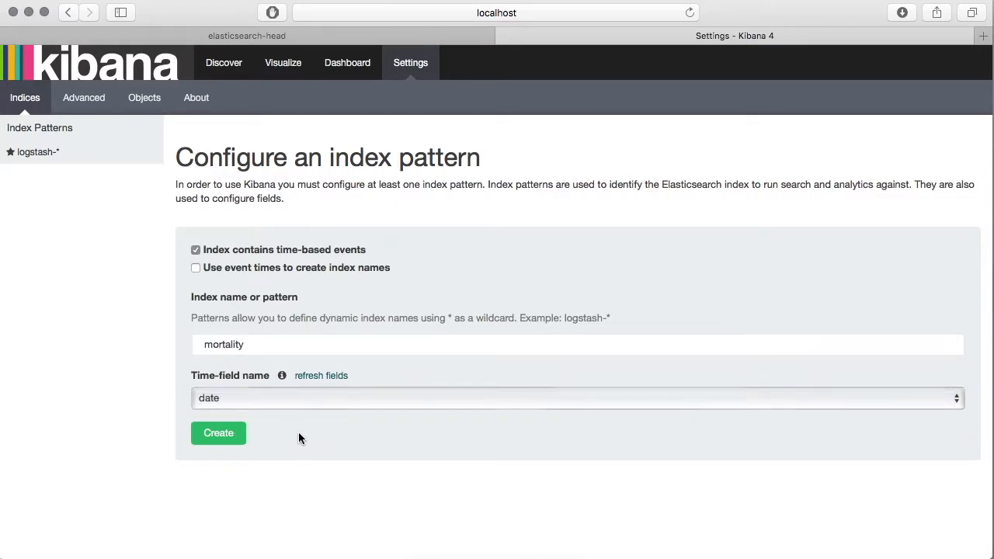
left_click(219, 434)
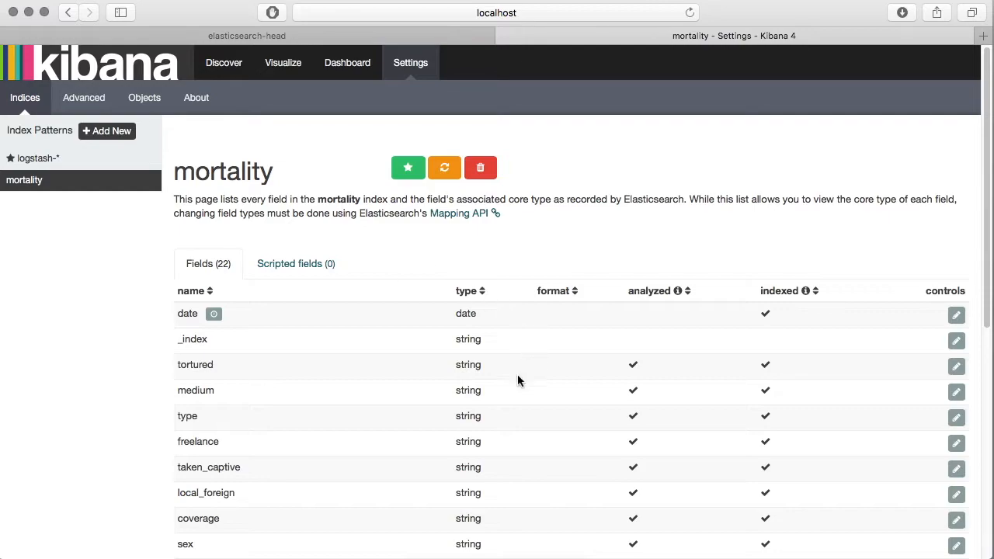
scroll(476, 406, "down", 4)
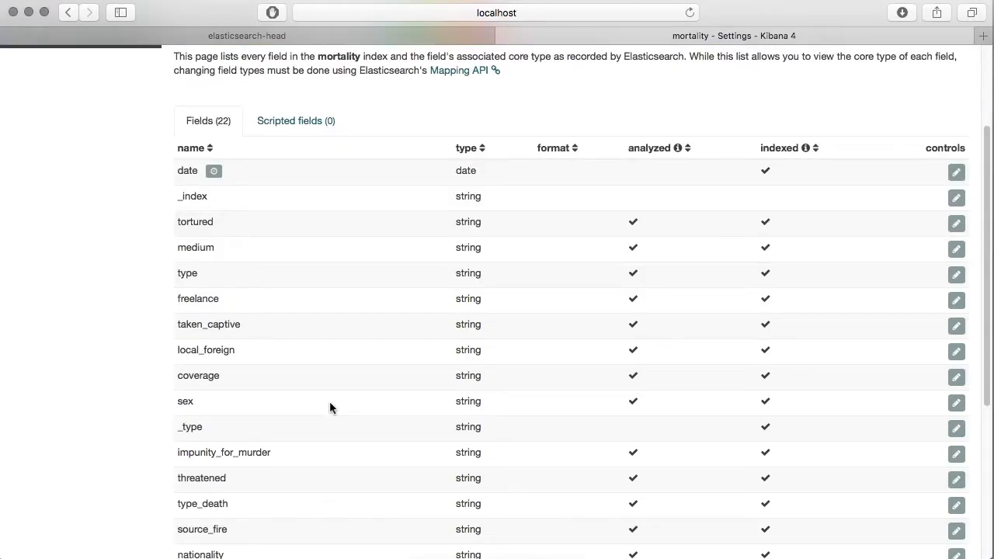
scroll(330, 401, "up", 4)
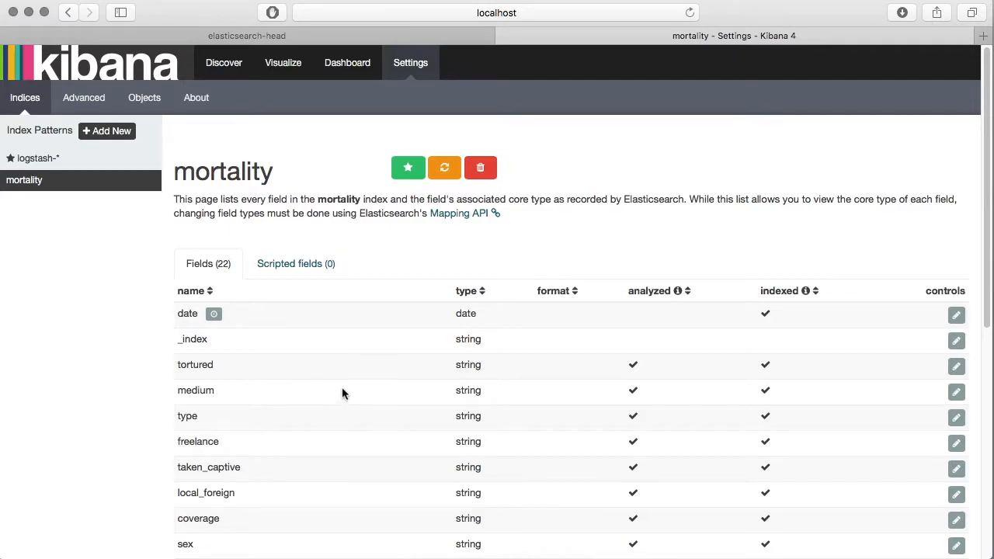
- Show the documents of the mortality index pattern in Discover
left_click(223, 63)
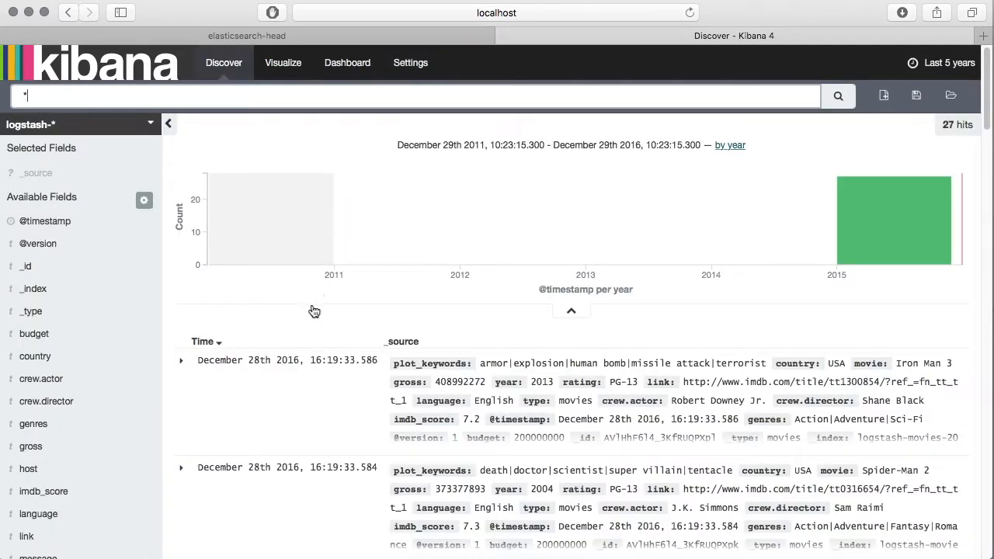
left_click(159, 126)
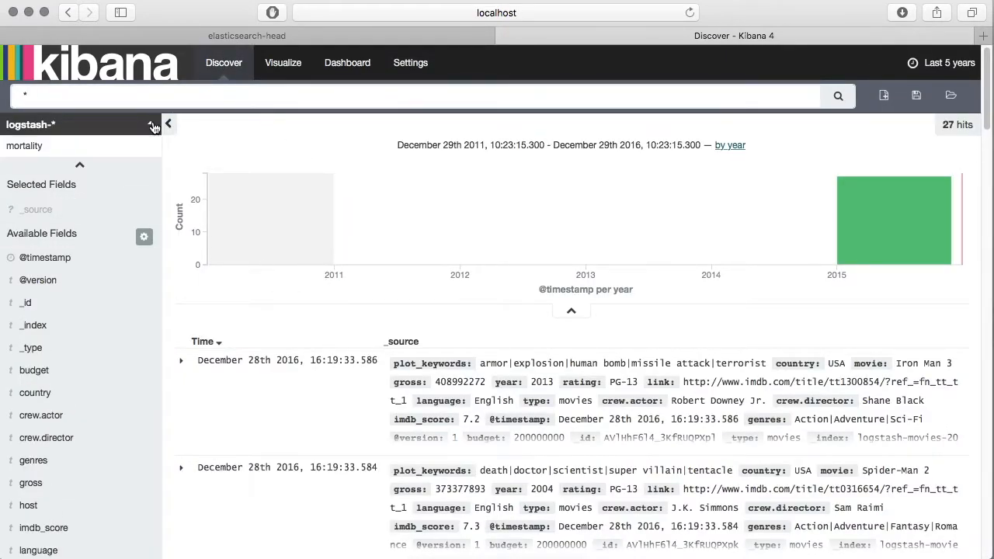
left_click(45, 147)
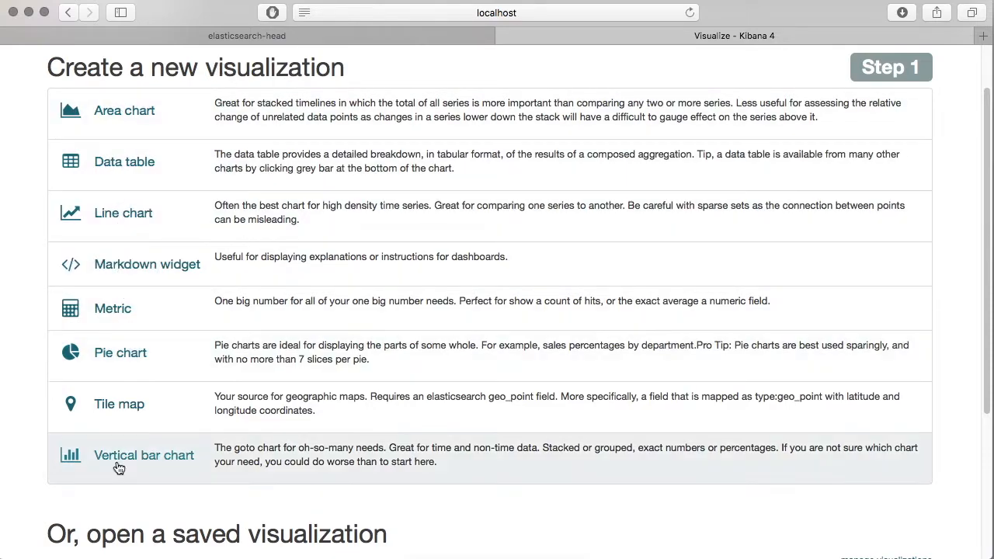
- Create a vertical bar chart from a new search on the mortality index pattern
left_click(127, 455)
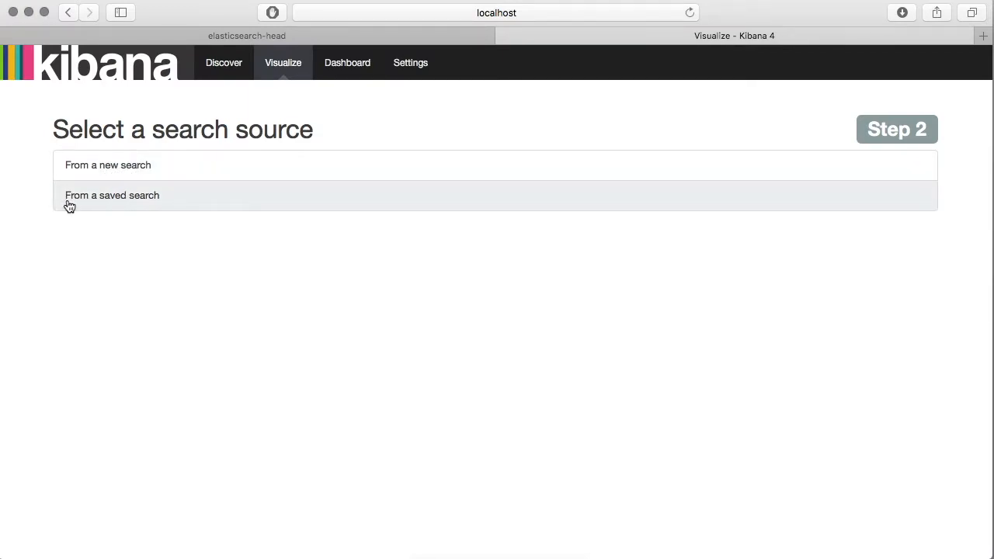
left_click(134, 170)
left_click(149, 212)
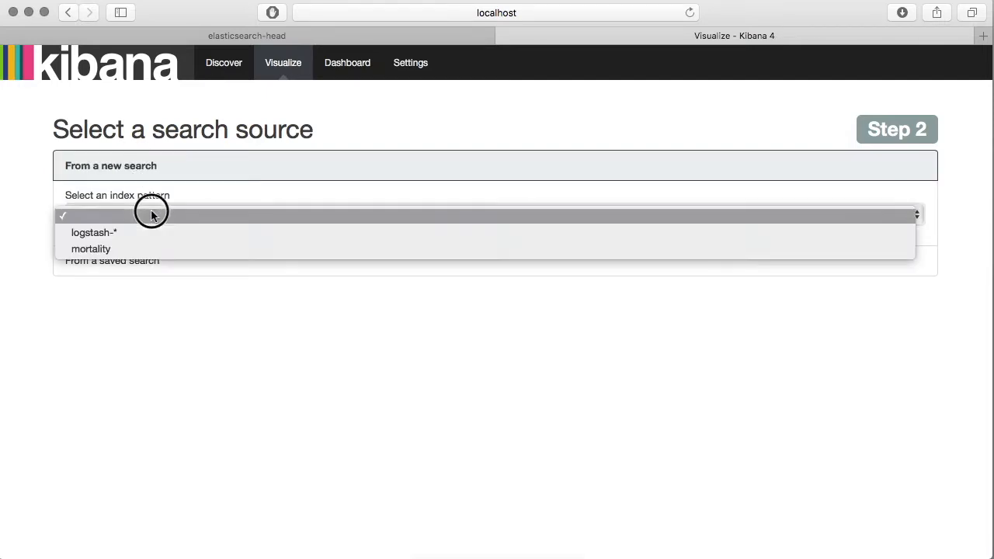
left_click(124, 250)
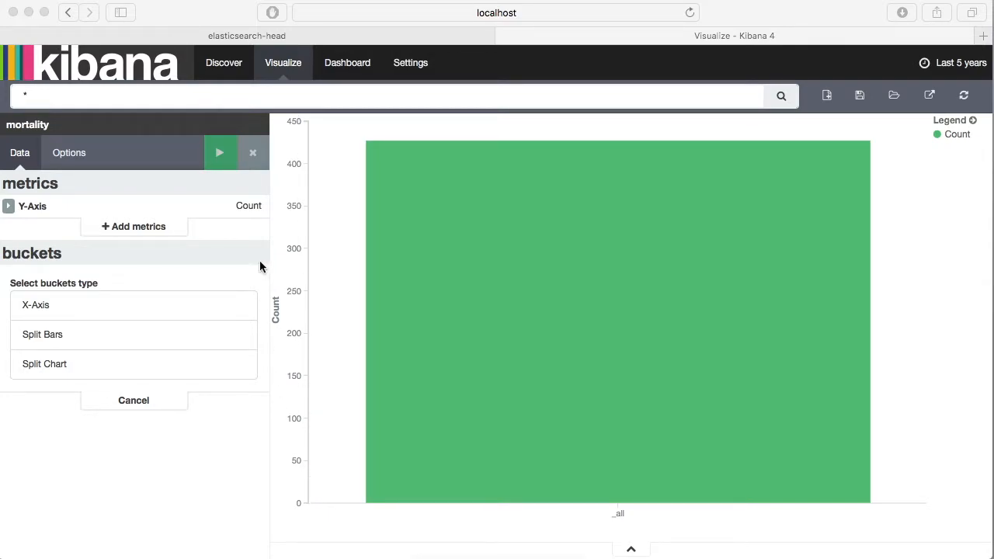
- Add an X-Axis bucket with a Date Histogram on the date field at a Yearly interval, and apply it to the chart
left_click(42, 310)
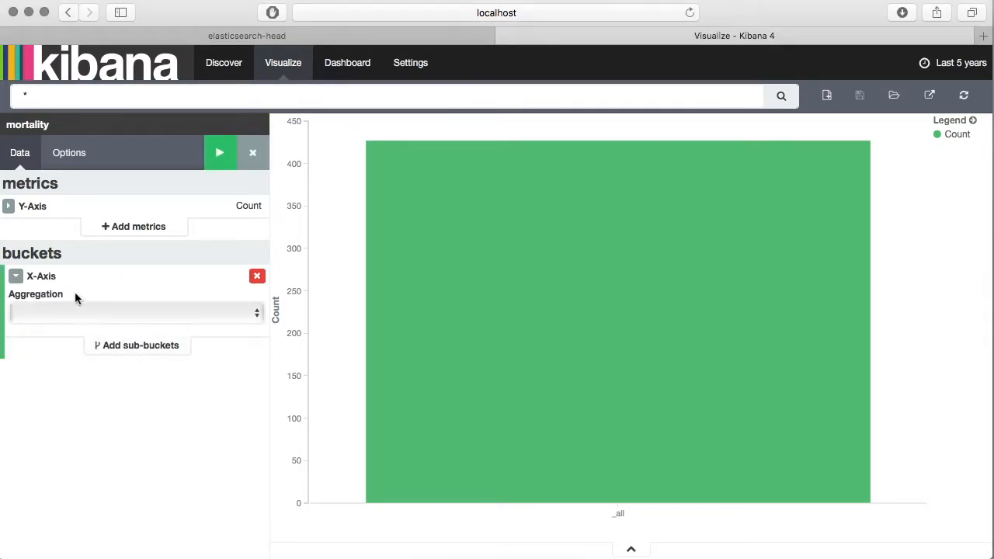
left_click(75, 310)
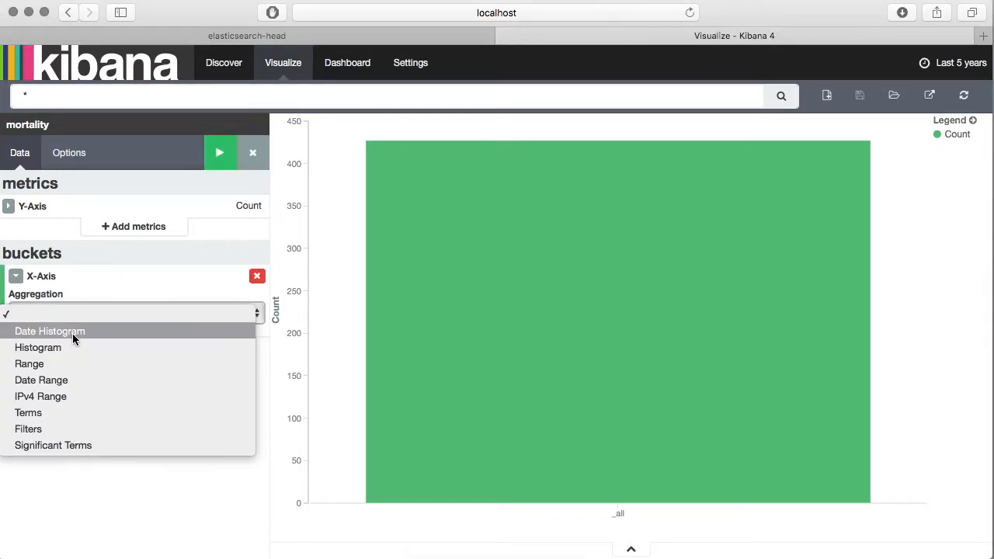
left_click(72, 333)
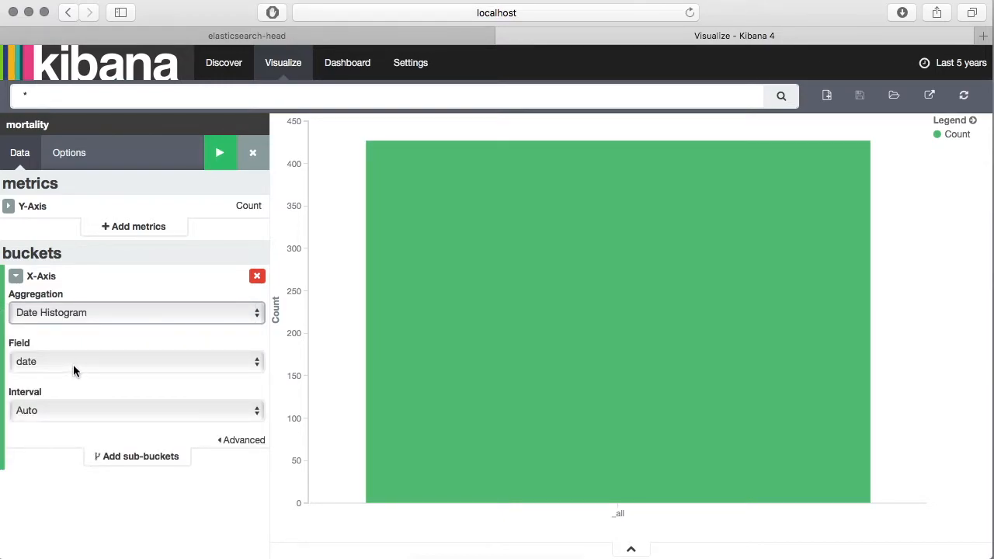
left_click(77, 410)
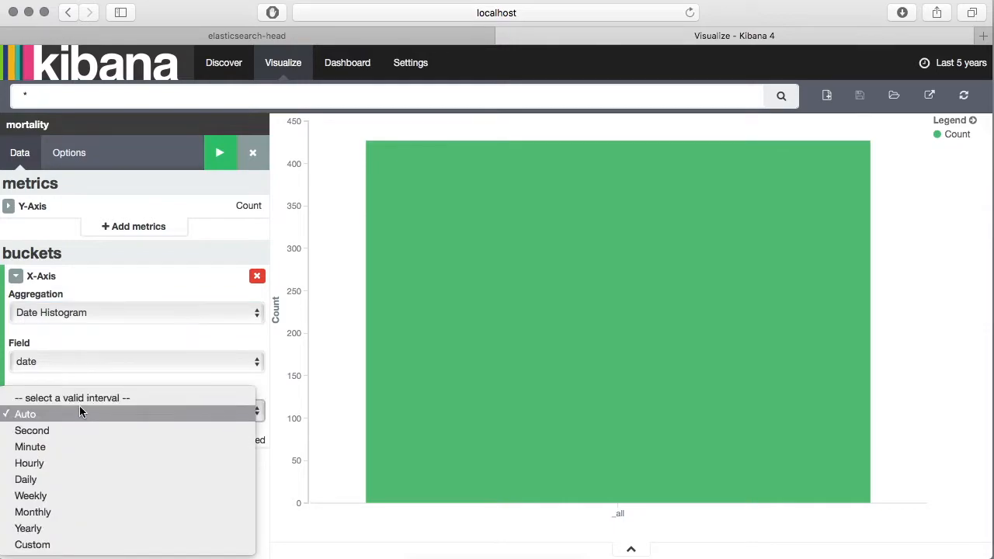
left_click(66, 529)
left_click(219, 152)
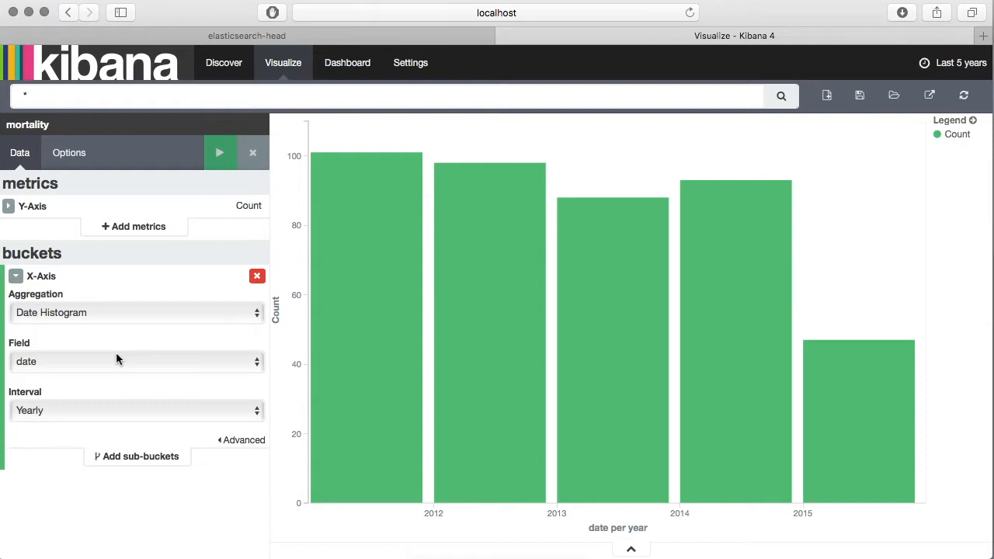
- Add a Split Bars sub-bucket with a Terms aggregation on the country_killed field, and apply it to the chart
left_click(146, 458)
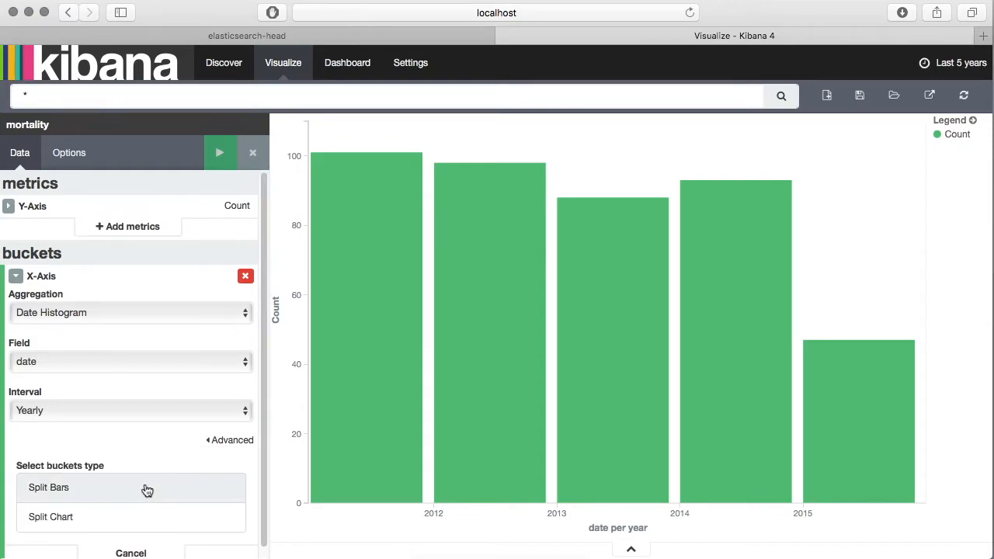
scroll(126, 453, "down", 1)
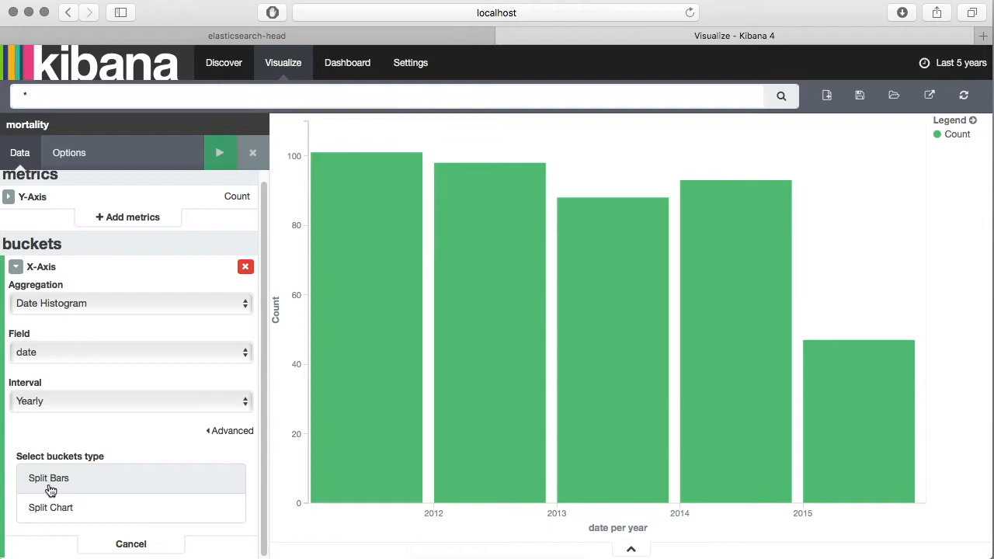
left_click(84, 482)
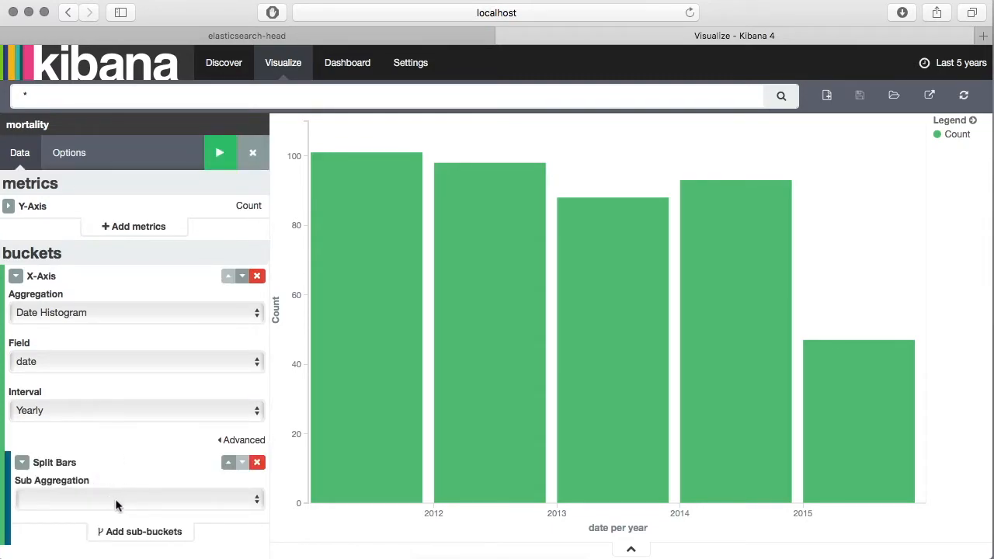
left_click(117, 501)
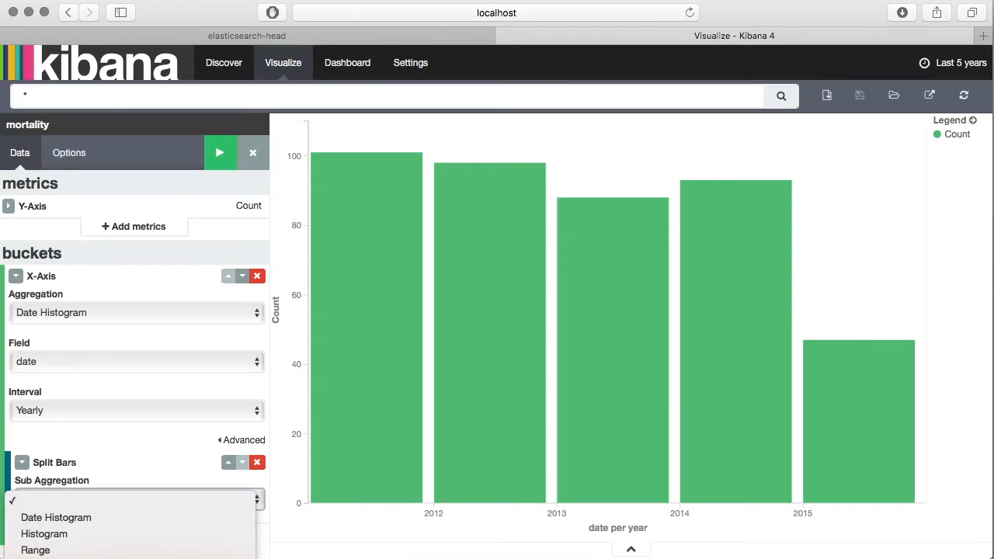
left_click(101, 557)
scroll(128, 449, "down", 3)
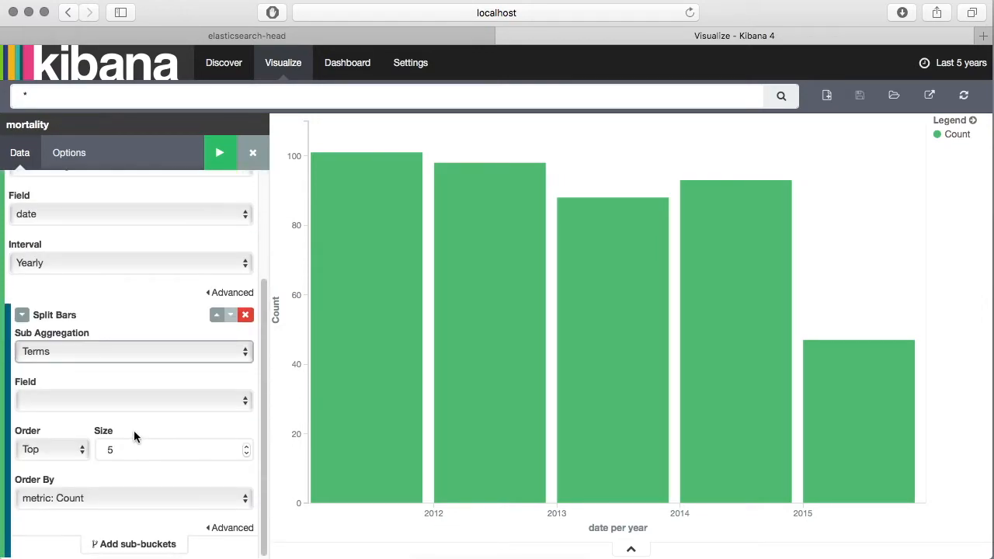
left_click(115, 400)
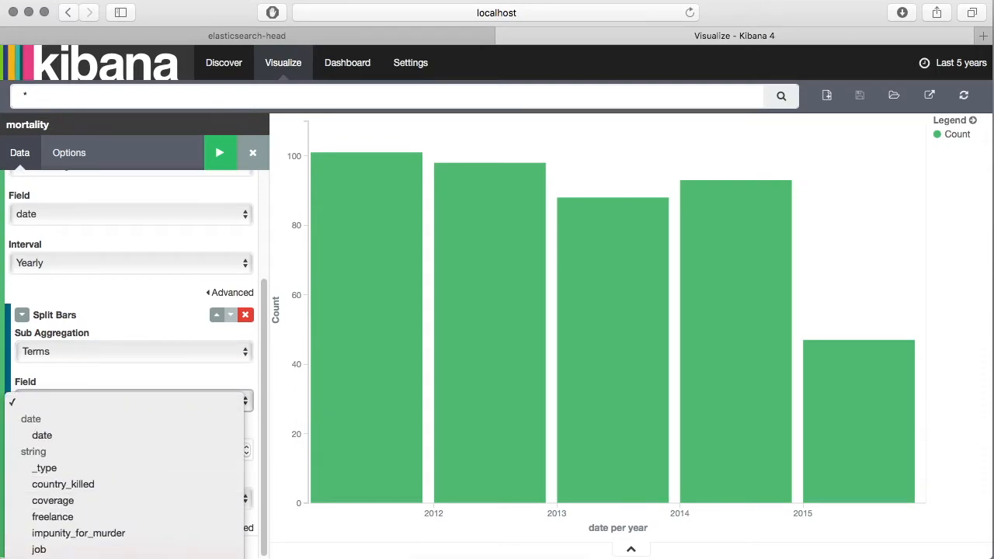
left_click(97, 484)
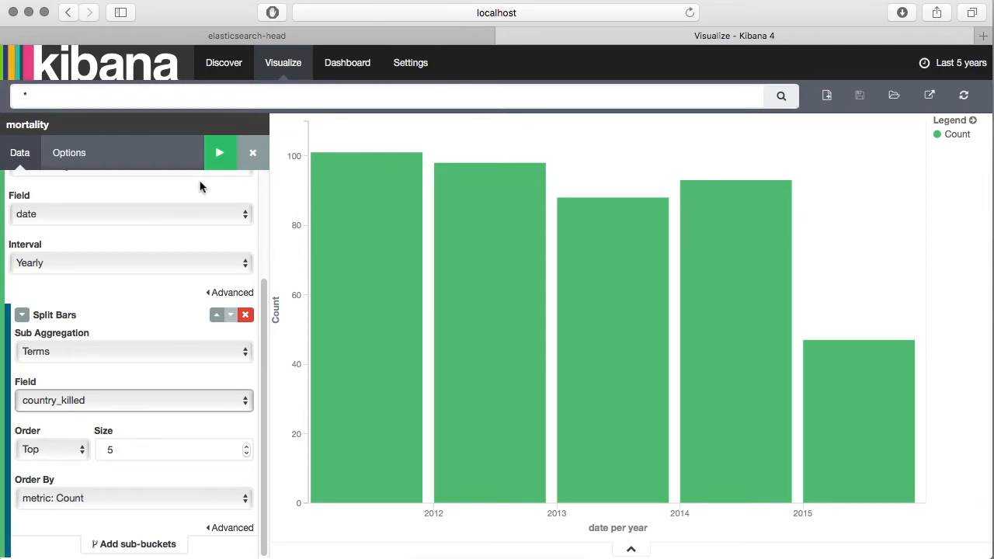
left_click(220, 153)
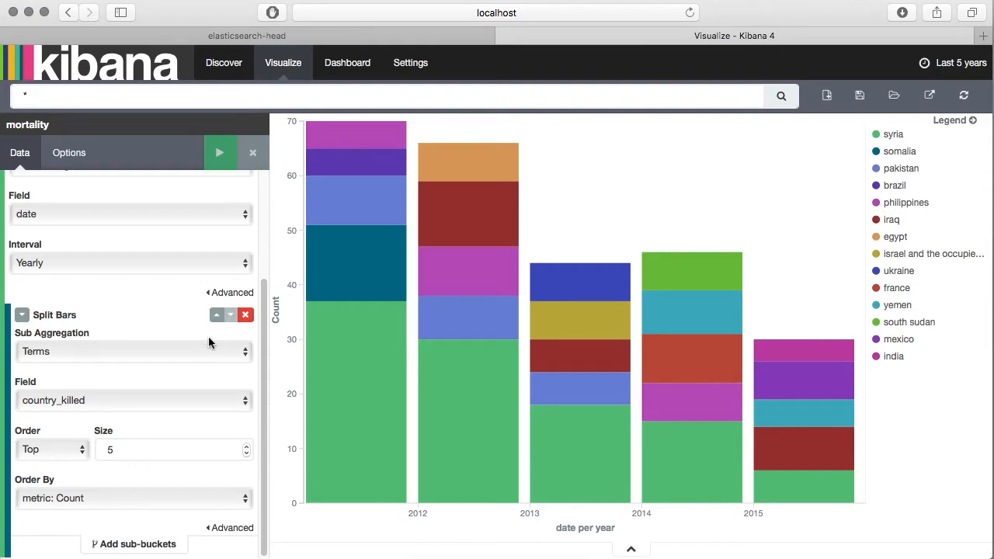
- Switch the chart's time range to Last 1 year and back to Last 5 years
mouse_move(352, 353)
left_click(953, 65)
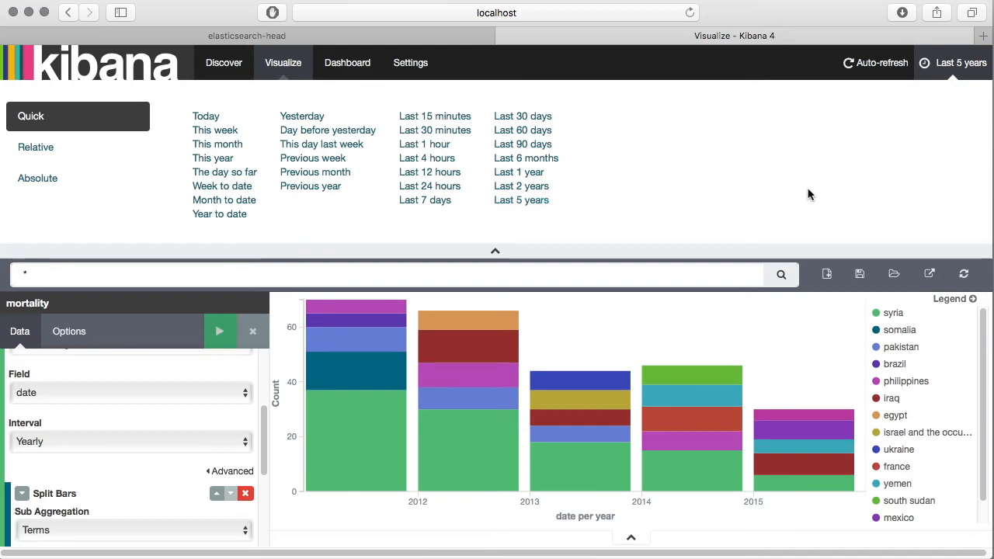
left_click(519, 172)
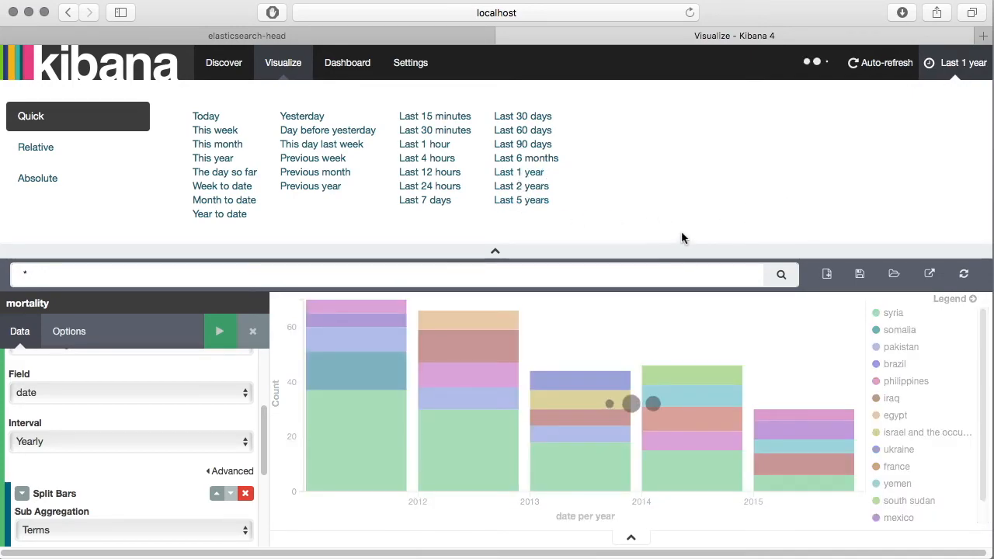
mouse_move(686, 408)
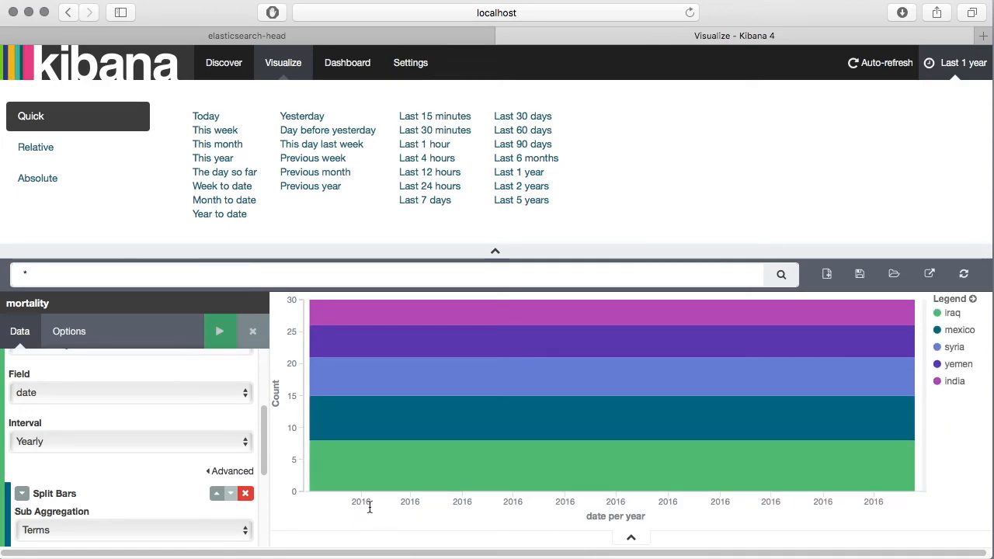
left_click(521, 200)
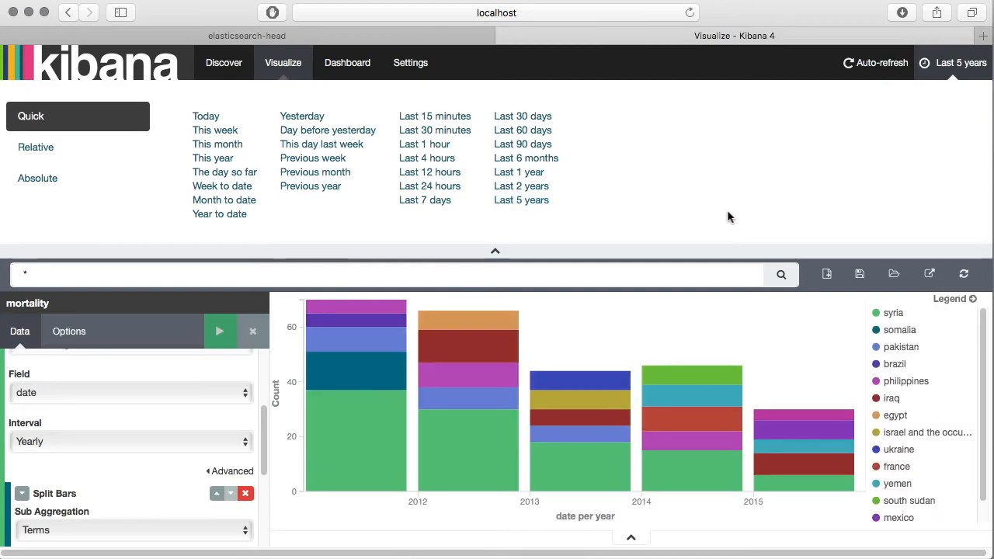
left_click(951, 65)
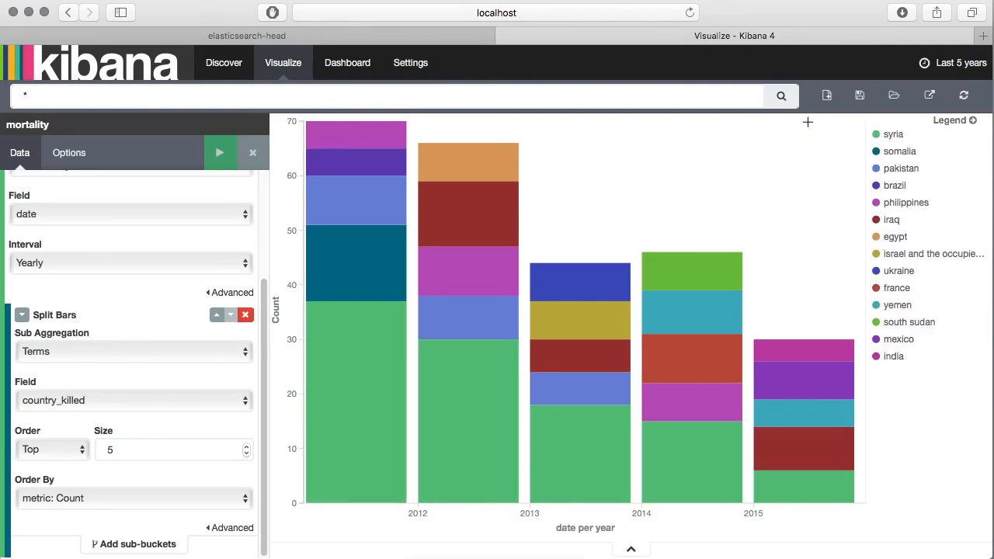
- Start saving the visualization and enter Mortality_In_Last_5_Years as its title
double_click(94, 95)
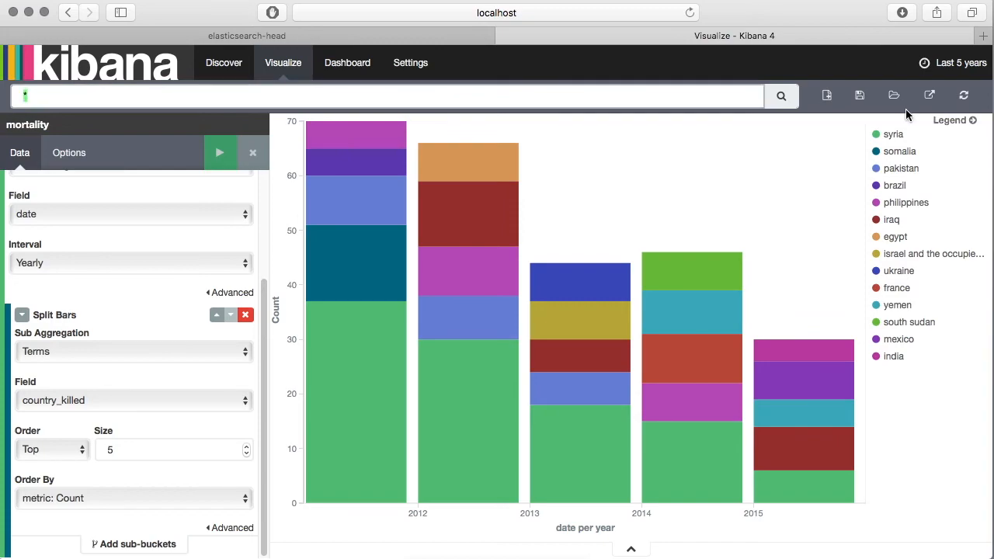
left_click(861, 97)
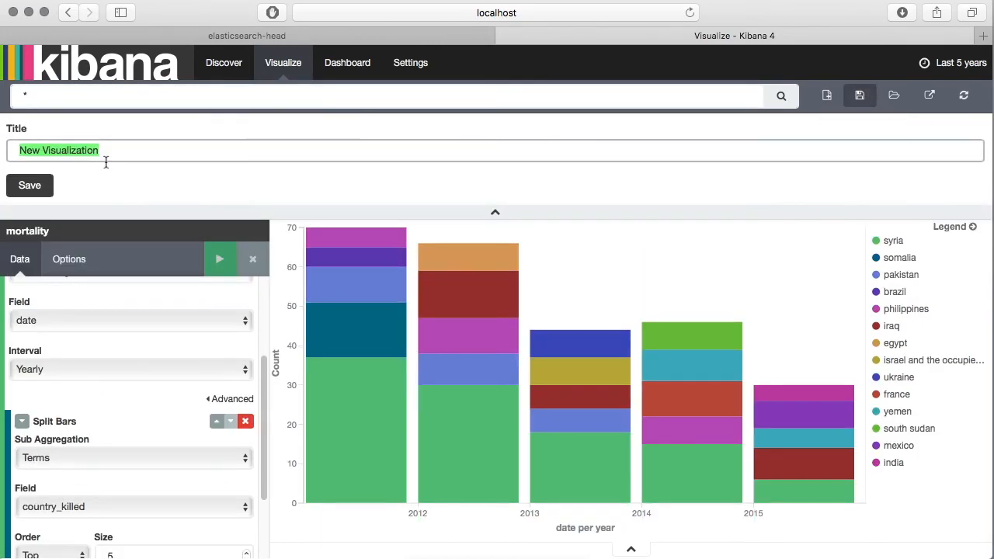
type("Mortality_I")
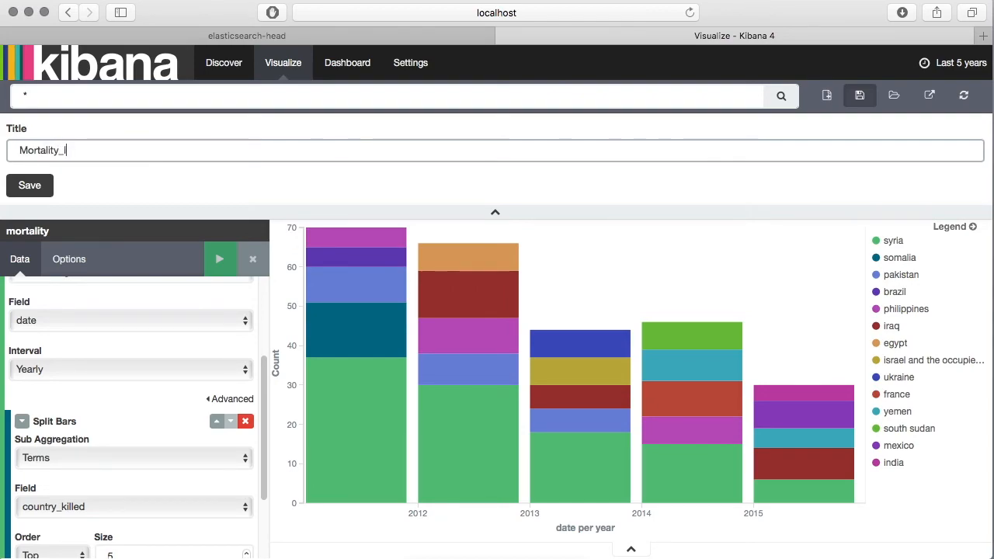
type("n_Last_5")
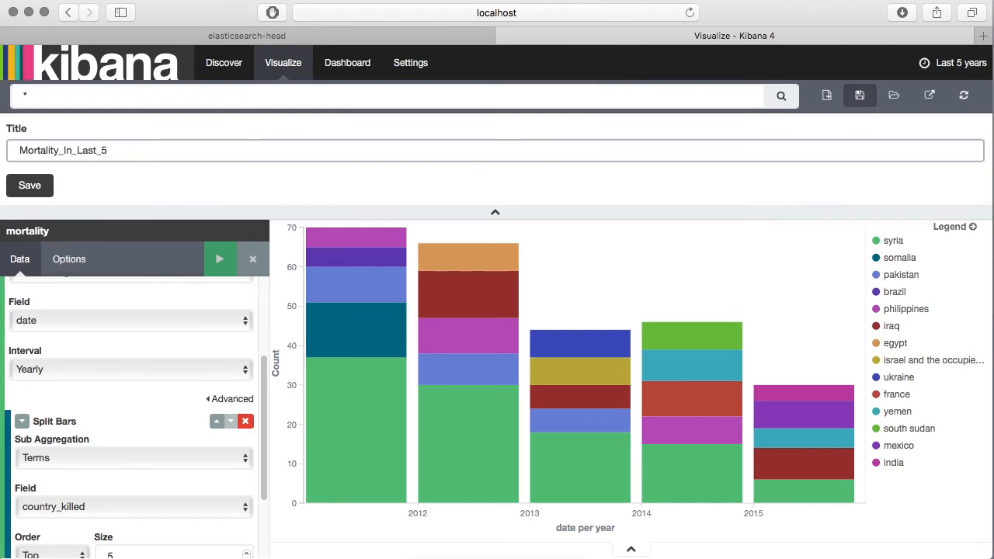
type("_Years")
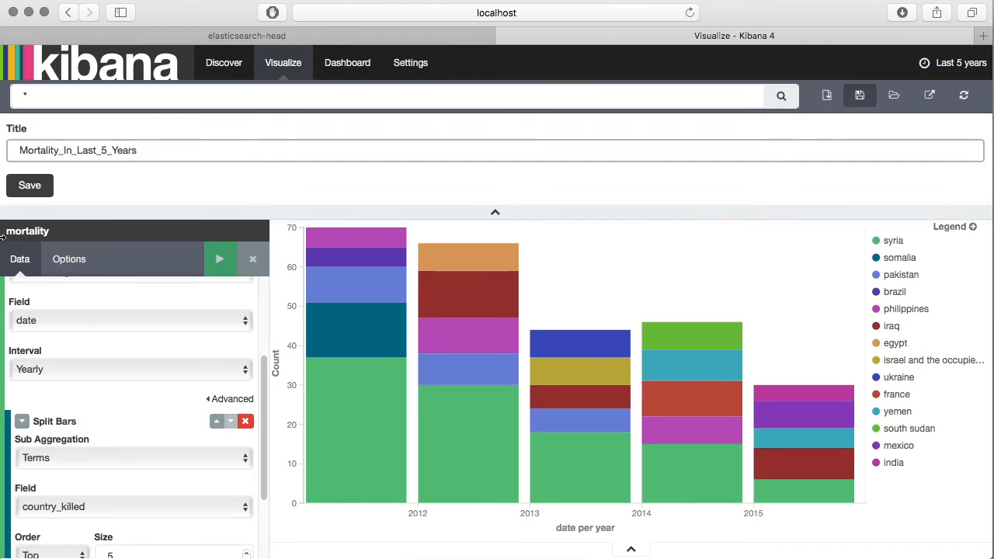
- Extend the title to Mortality_Count_Worldwide_In_Last_5_Years and save the visualization
left_click(58, 150)
type("_Count")
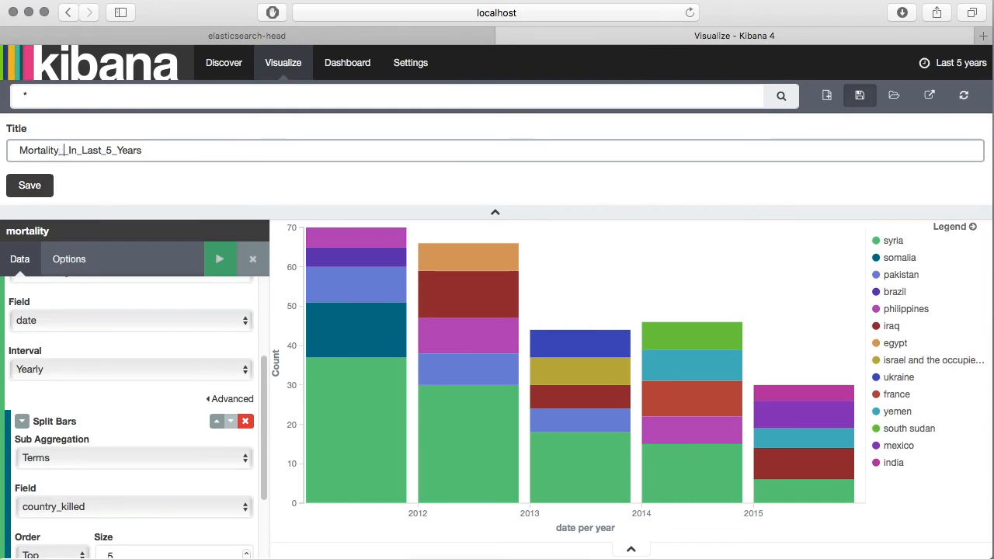
type("_World")
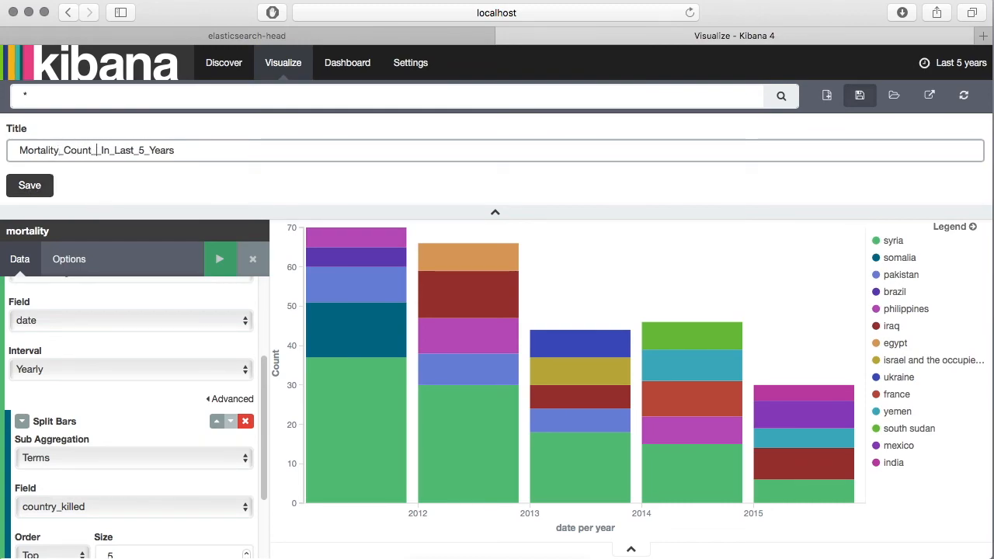
type("wide_")
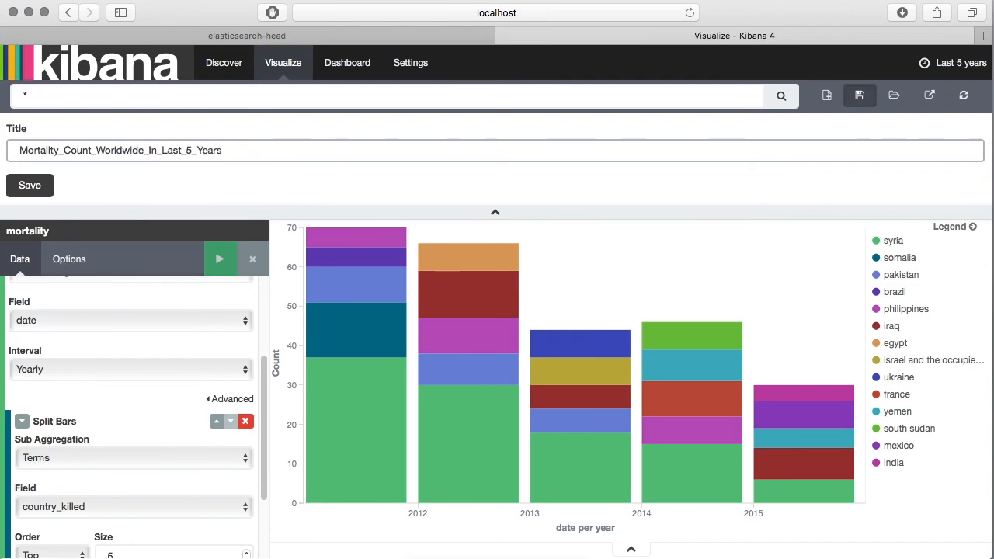
left_click(30, 185)
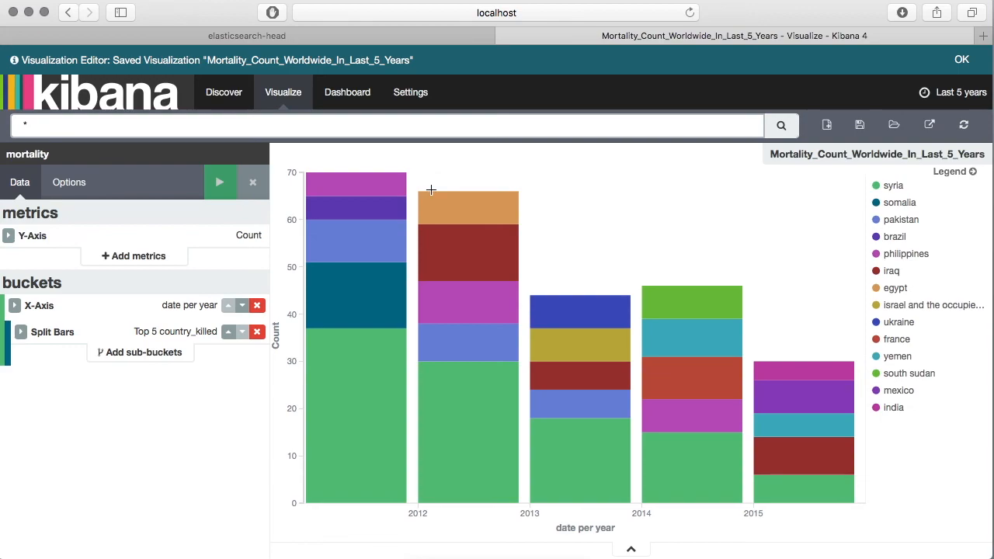
mouse_move(431, 210)
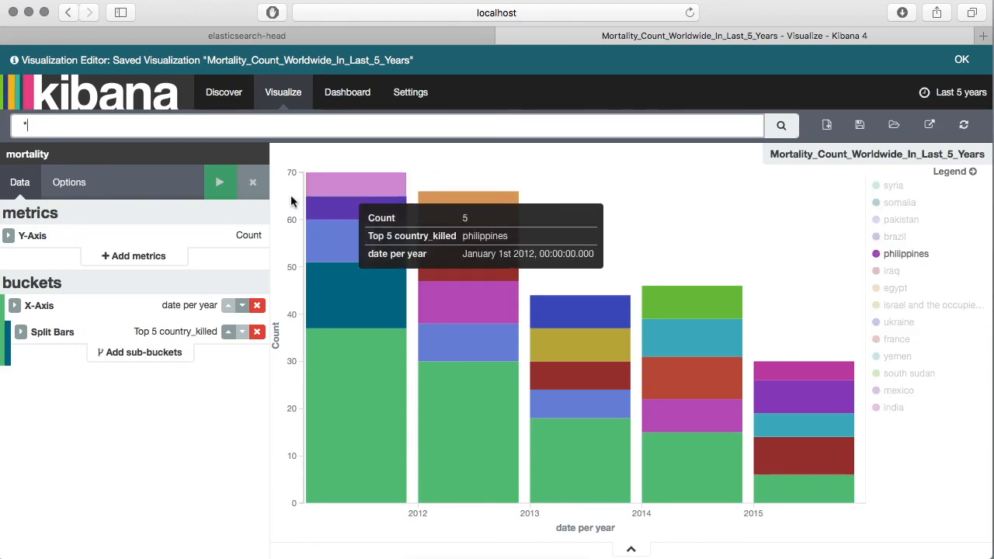